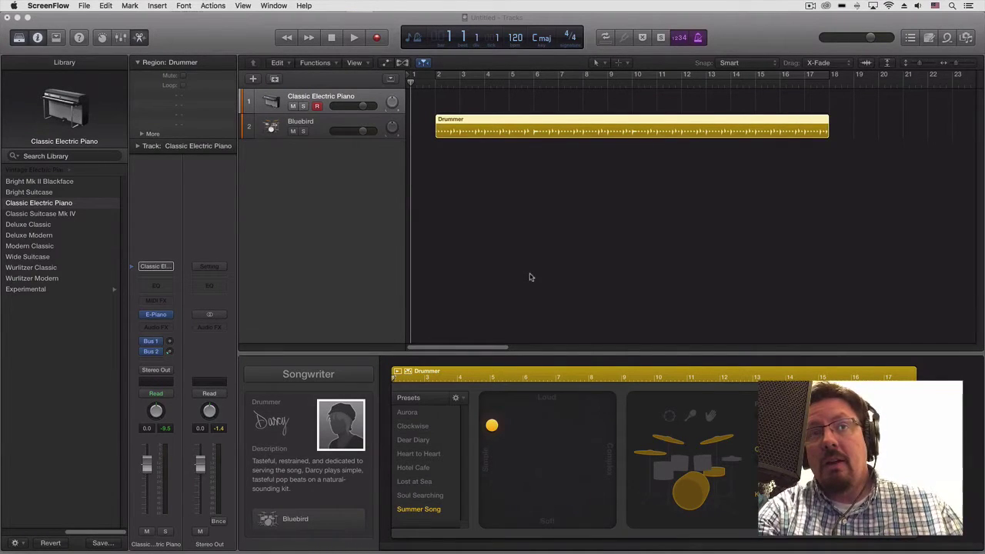
# Step: Bring Logic Pro X forward, play the project briefly, and return the playhead to the start
pyautogui.click(543, 28)
pyautogui.press('space')
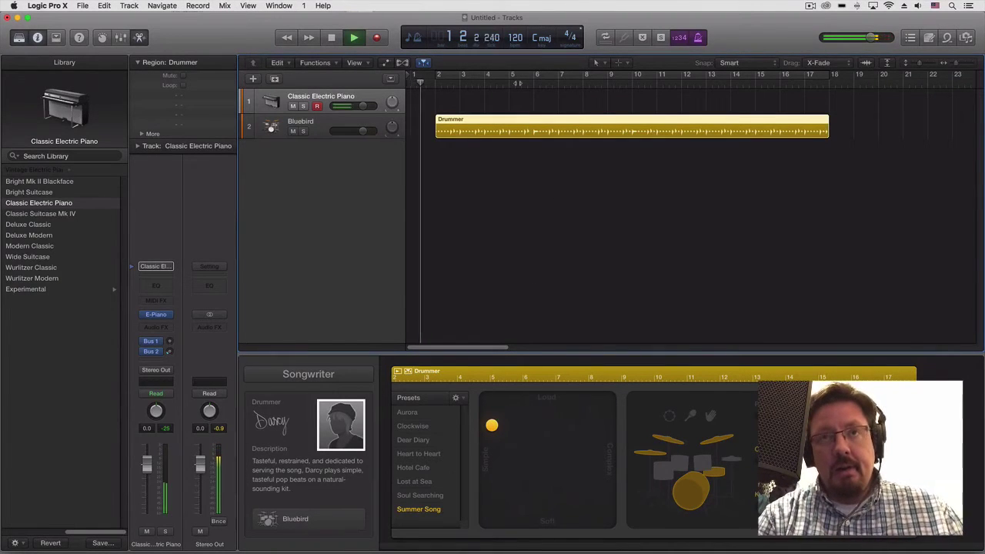
pyautogui.press('space')
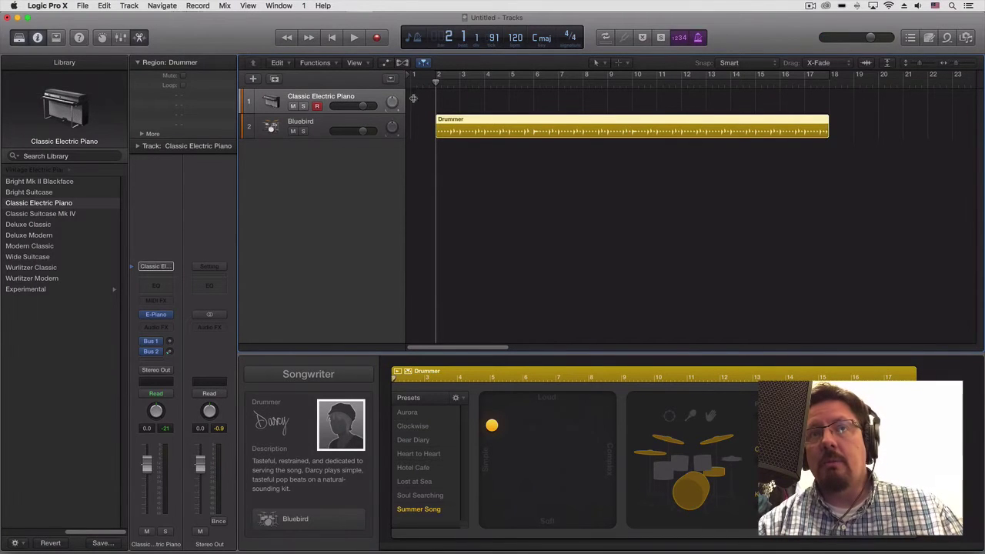
pyautogui.press('Return')
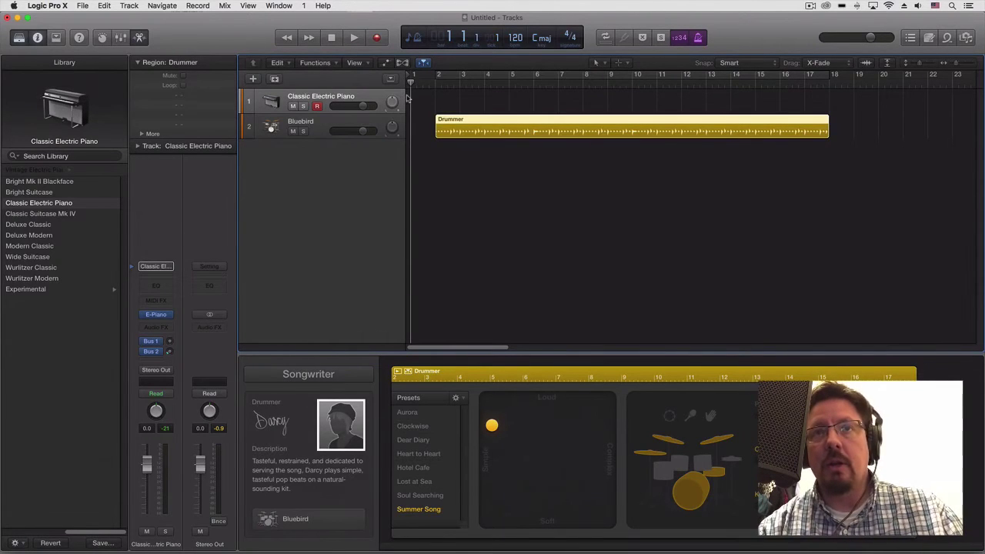
# Step: With the metronome on, extend the Drummer region to begin at bar 1, then turn the metronome off
pyautogui.press('space')
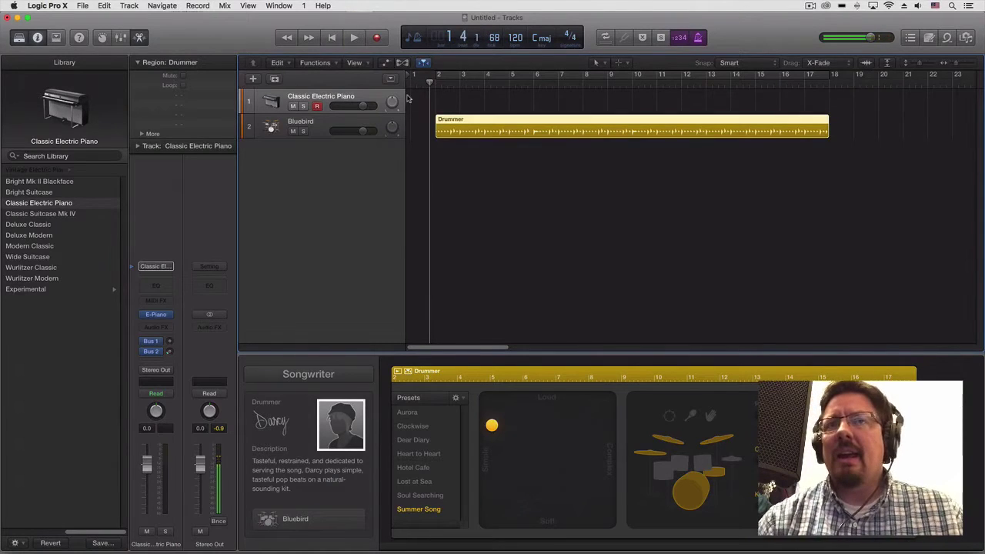
pyautogui.click(699, 37)
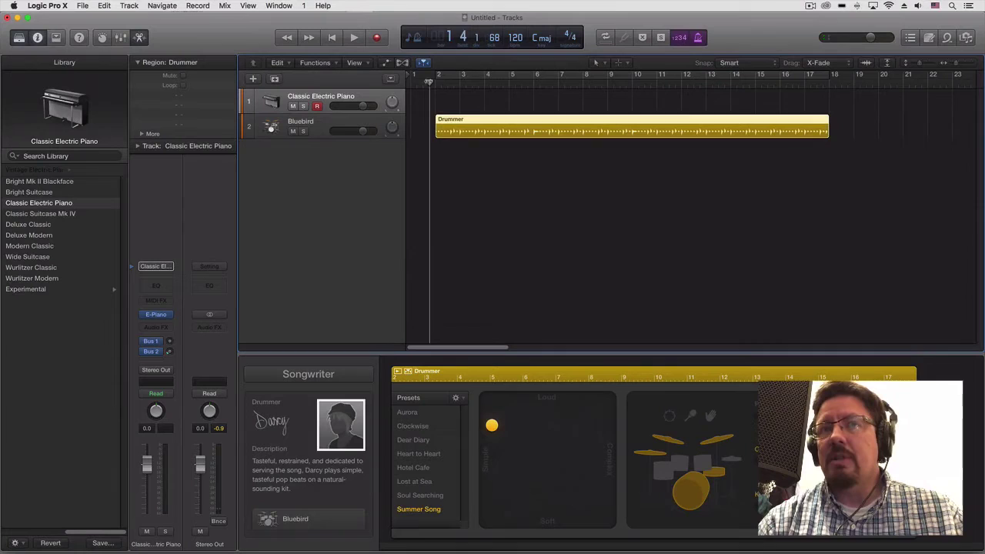
pyautogui.press('Return')
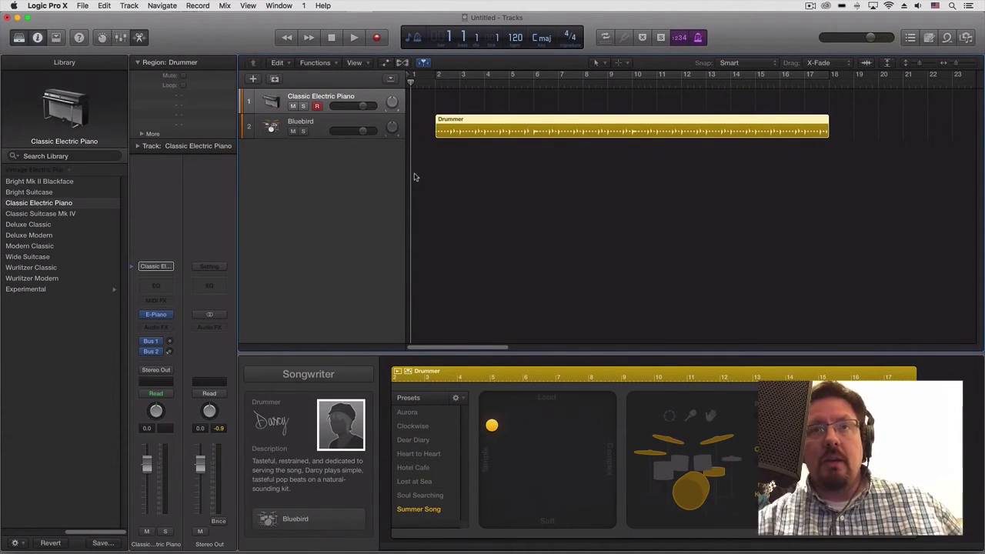
pyautogui.moveTo(436, 131); pyautogui.dragTo(412, 132)
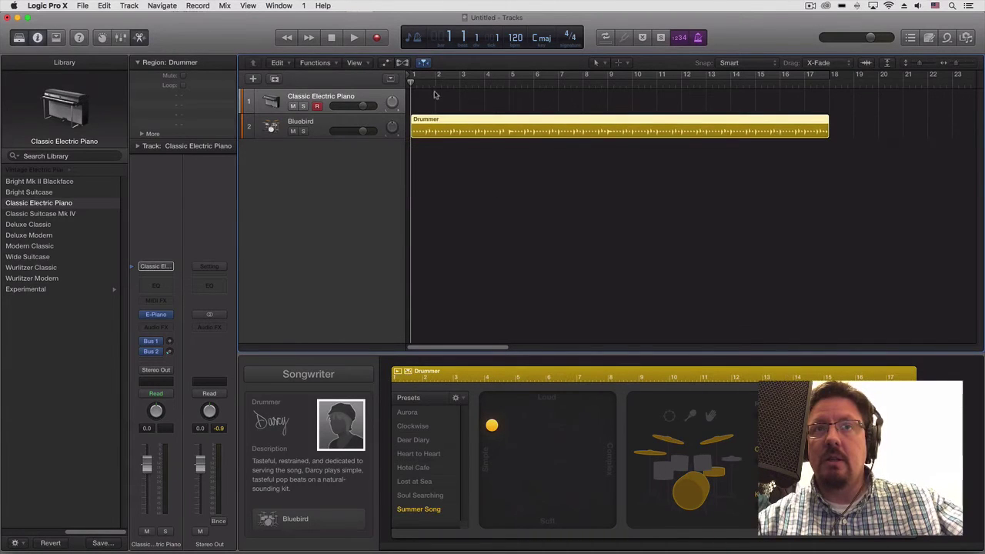
pyautogui.click(698, 38)
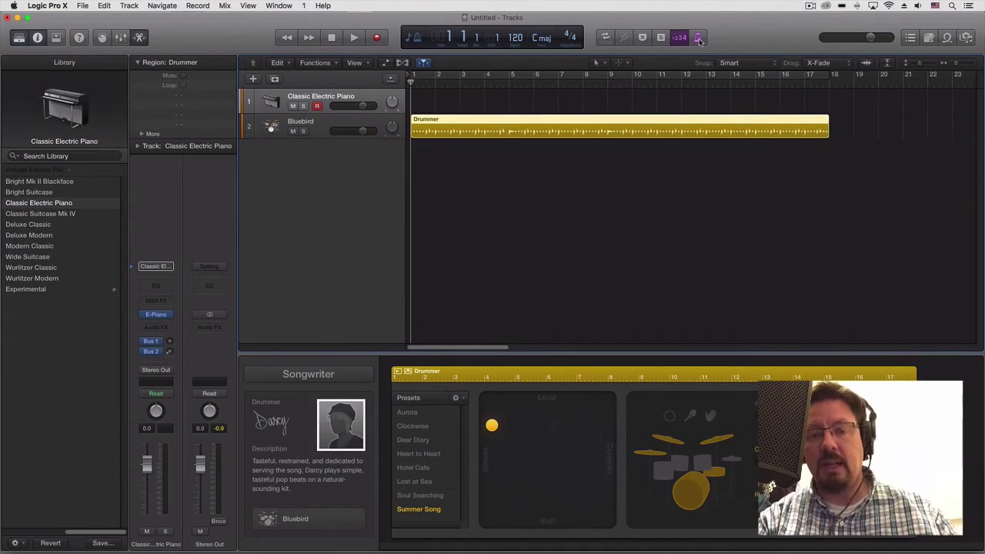
# Step: Play the arrangement through to bar 18 while performing piano along, without recording
pyautogui.press('space')
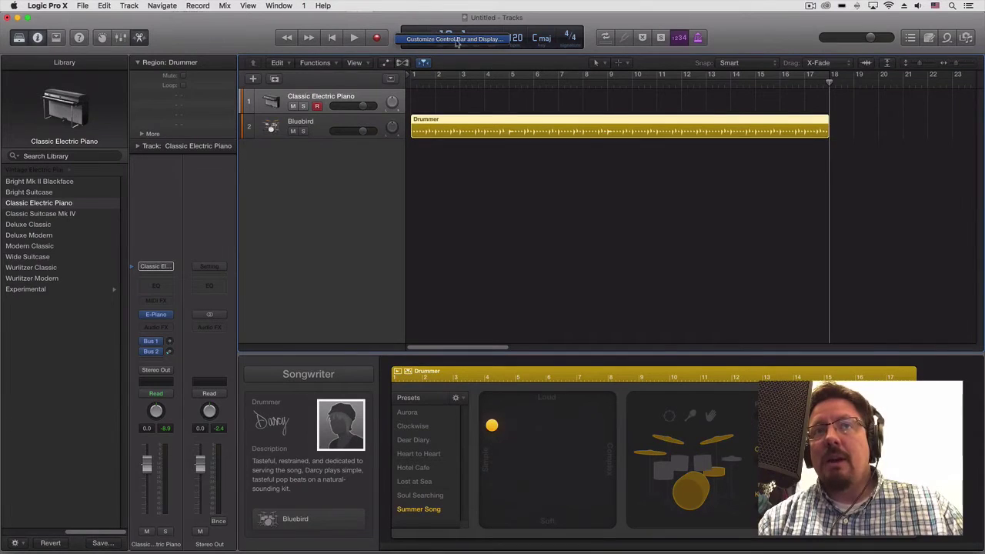
# Step: Enable Capture Recording in the Customize Control Bar and Display settings and confirm with OK
pyautogui.click(460, 47)
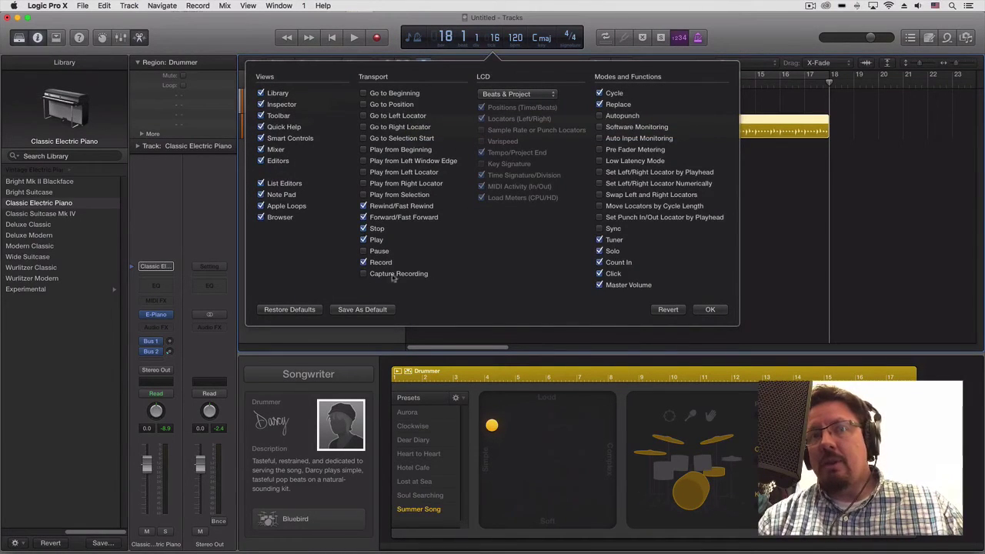
pyautogui.click(364, 274)
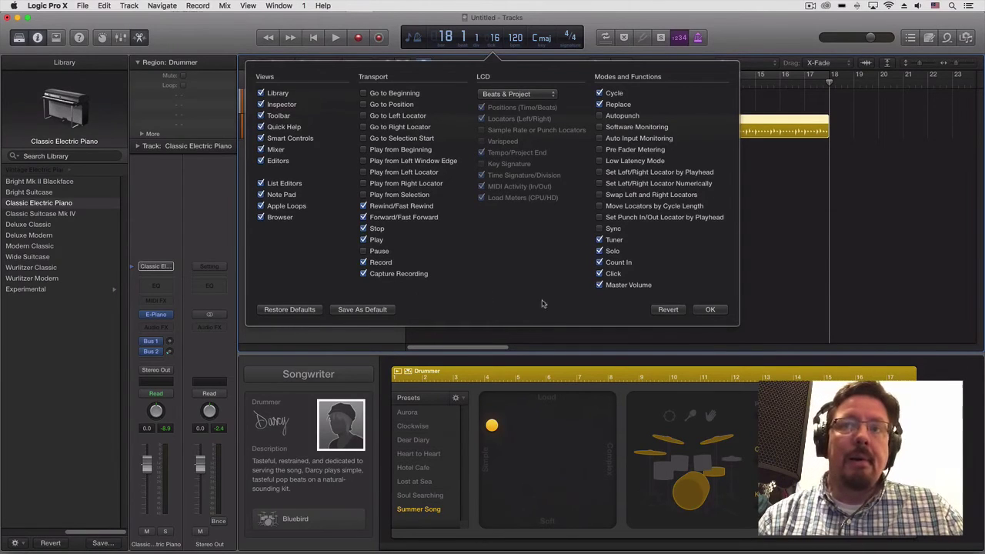
pyautogui.click(710, 310)
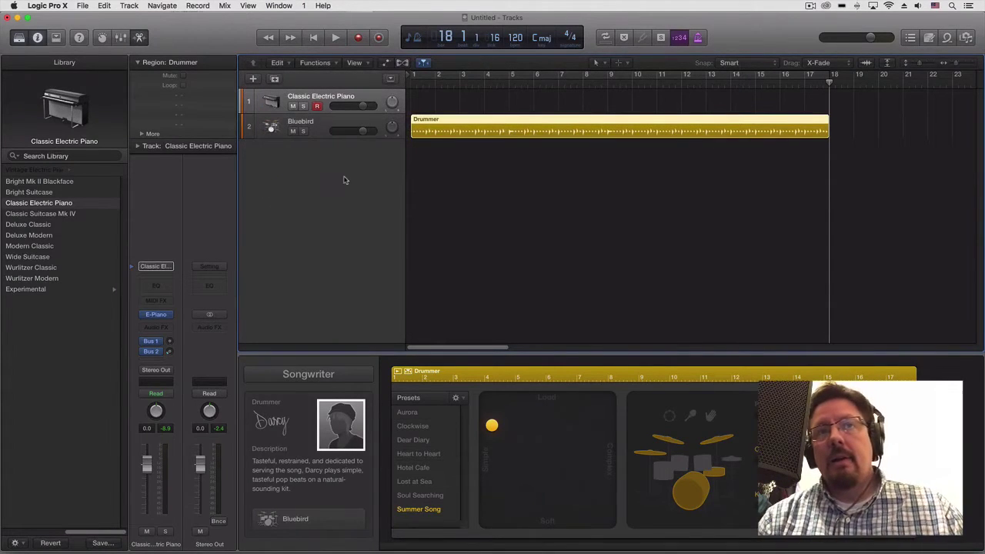
# Step: Capture the piano performance as a Classic Electric Piano region and play it back from bar 2
pyautogui.click(378, 37)
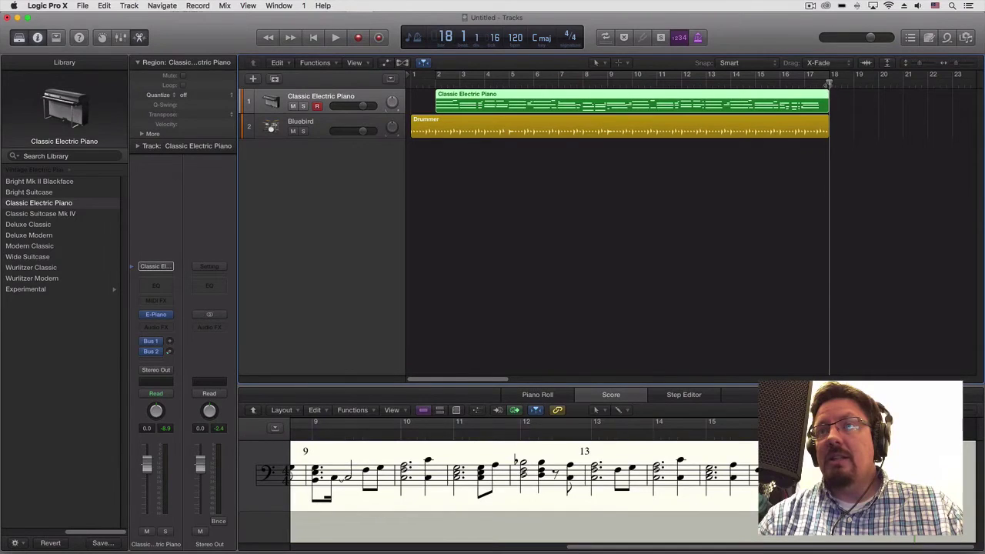
pyautogui.moveTo(828, 84); pyautogui.dragTo(429, 82)
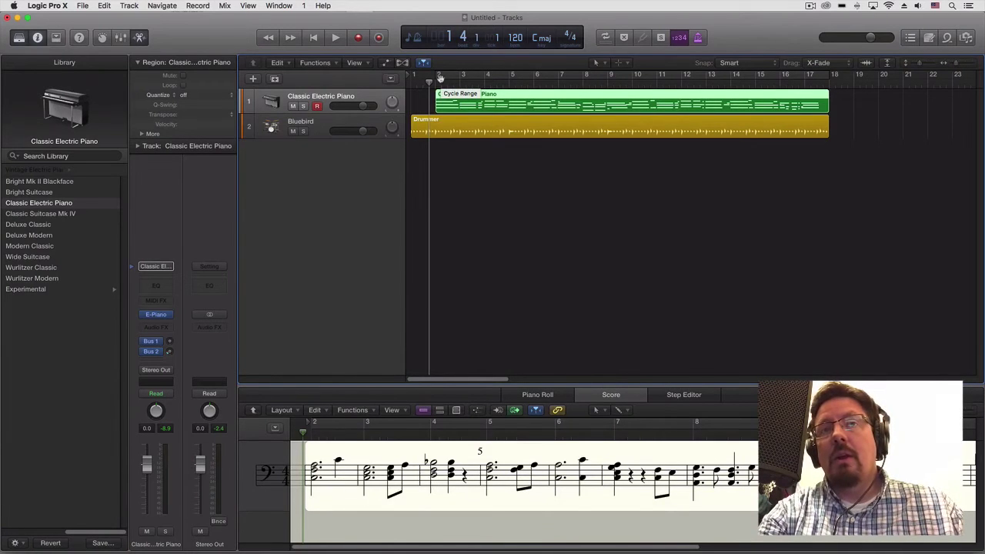
pyautogui.press('space')
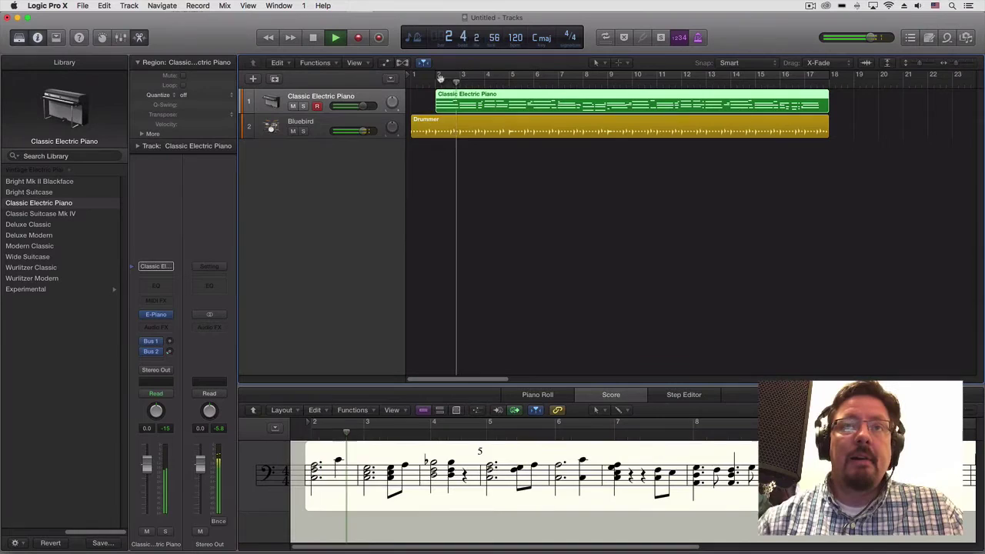
# Step: Set the captured piano region's quantize to 1/16 Note in Smart Quantize mode
pyautogui.click(194, 95)
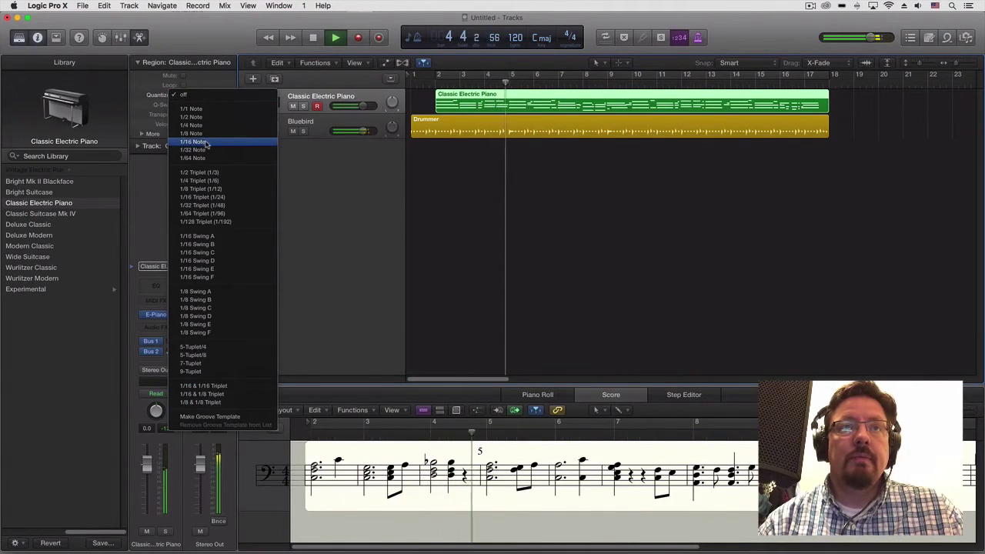
pyautogui.click(196, 141)
pyautogui.click(174, 99)
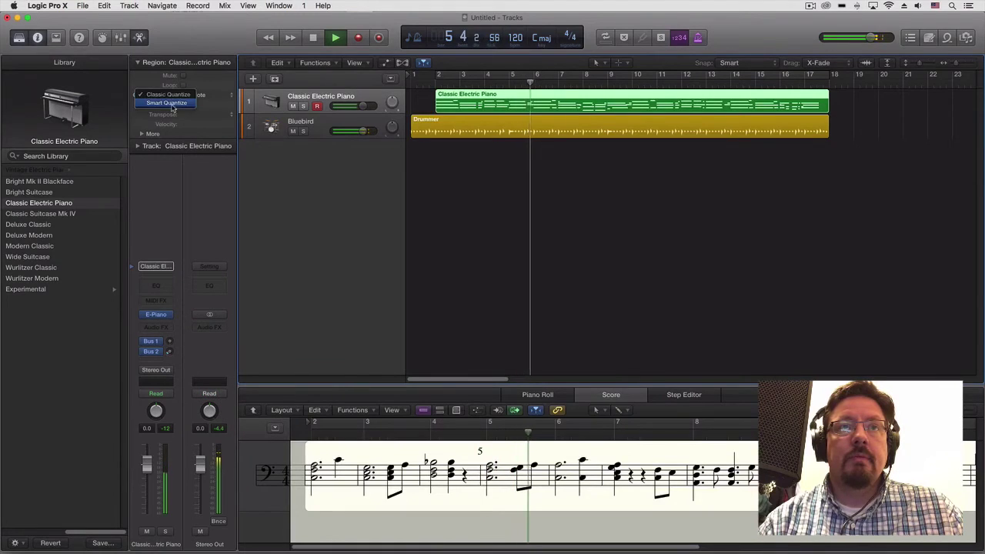
pyautogui.click(169, 102)
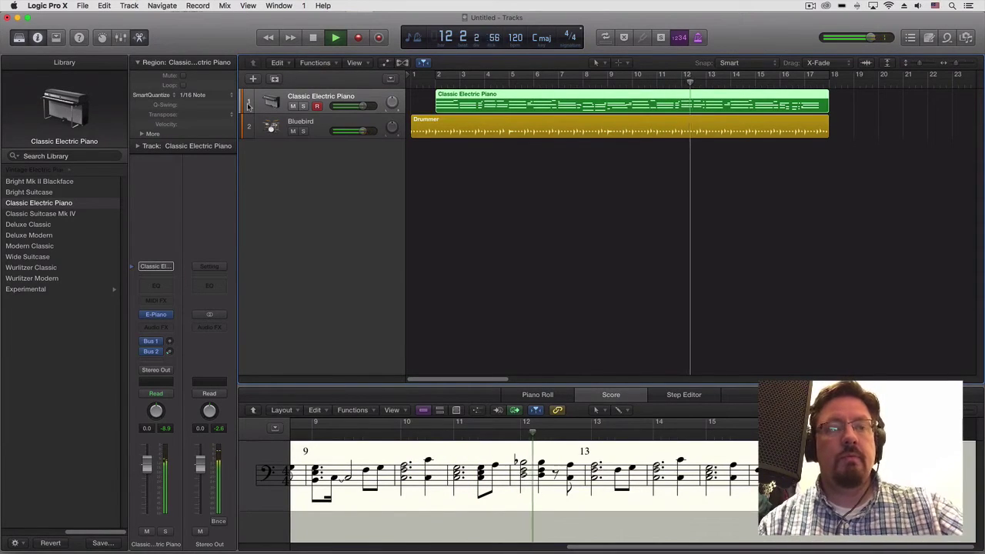
# Step: Show On/Off switches via Track Header Components and select the Bluebird drummer track
pyautogui.rightClick(249, 106)
pyautogui.moveTo(339, 269)
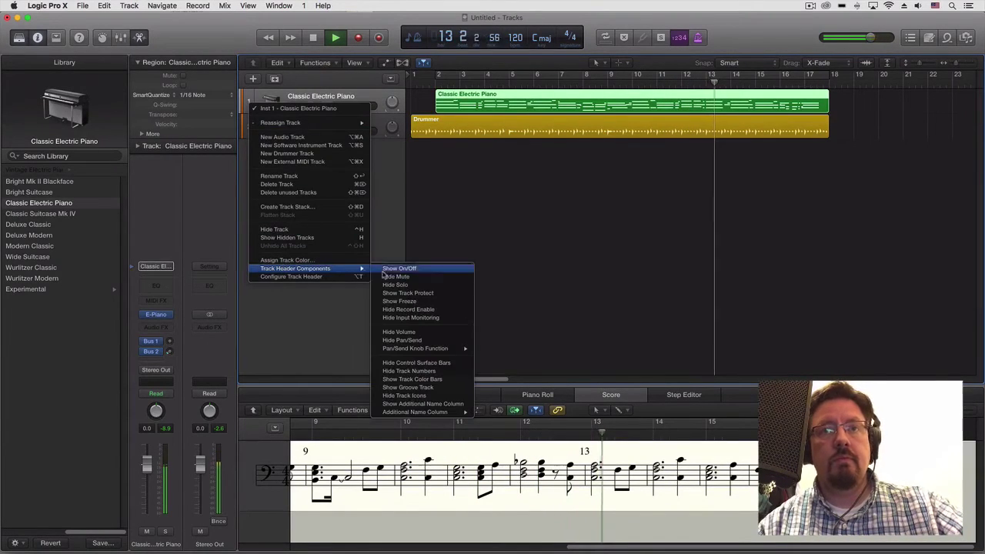
pyautogui.click(409, 387)
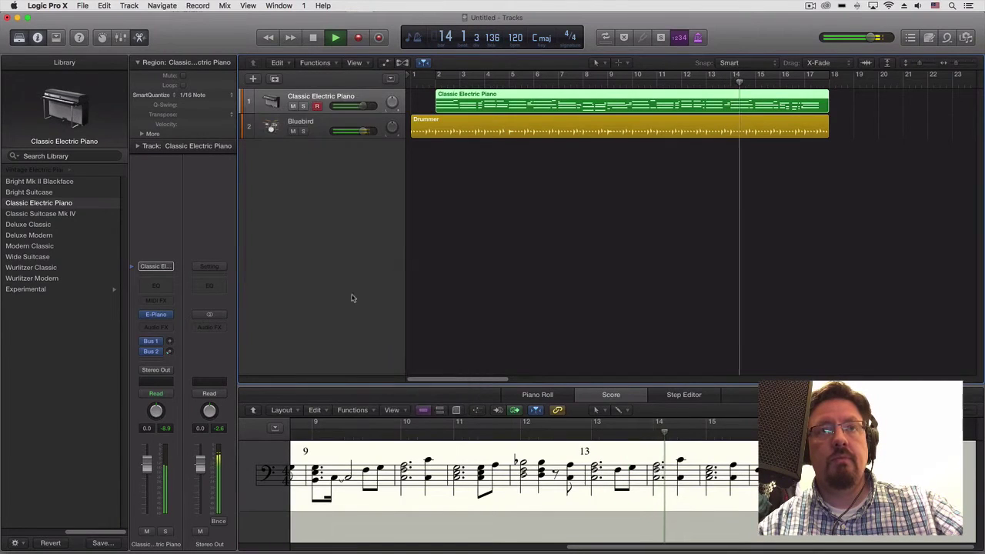
pyautogui.click(248, 129)
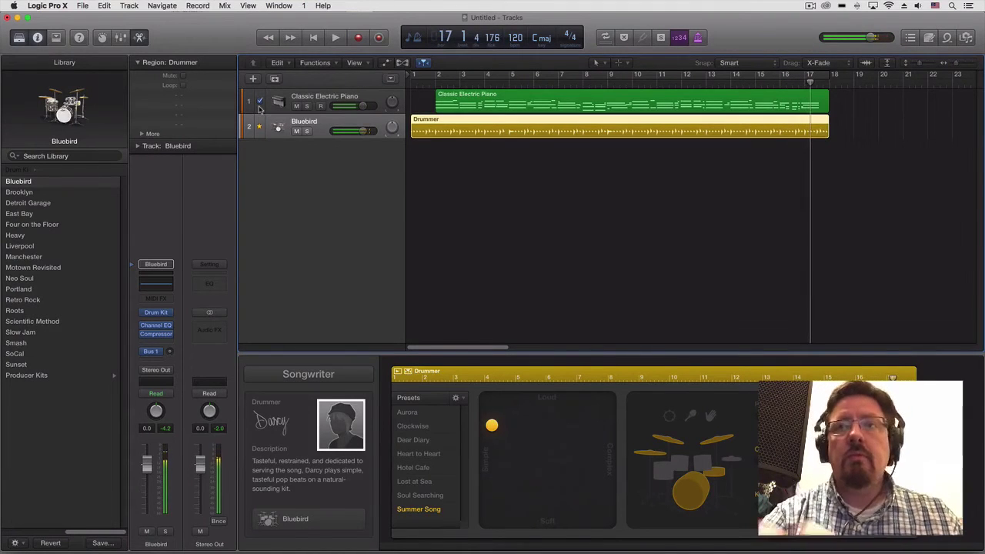
# Step: Play from bar 18 performing on the Classic Electric Piano track without recording, stopping at bar 23
pyautogui.press('space')
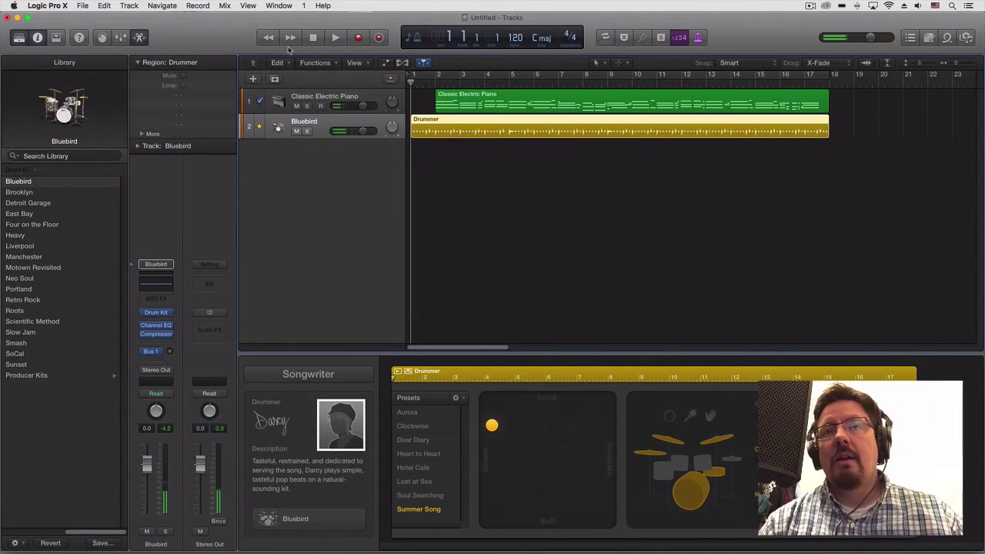
pyautogui.click(838, 80)
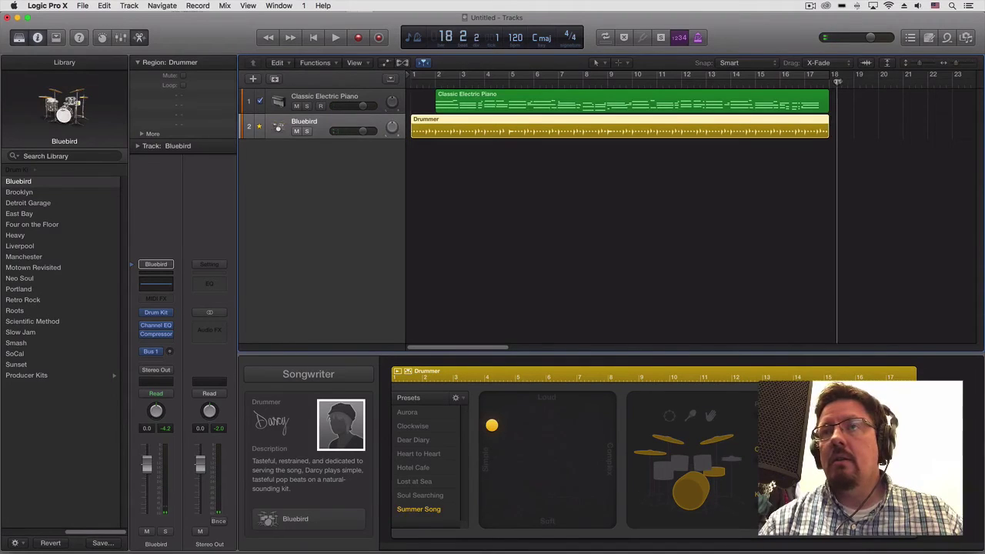
pyautogui.press('space')
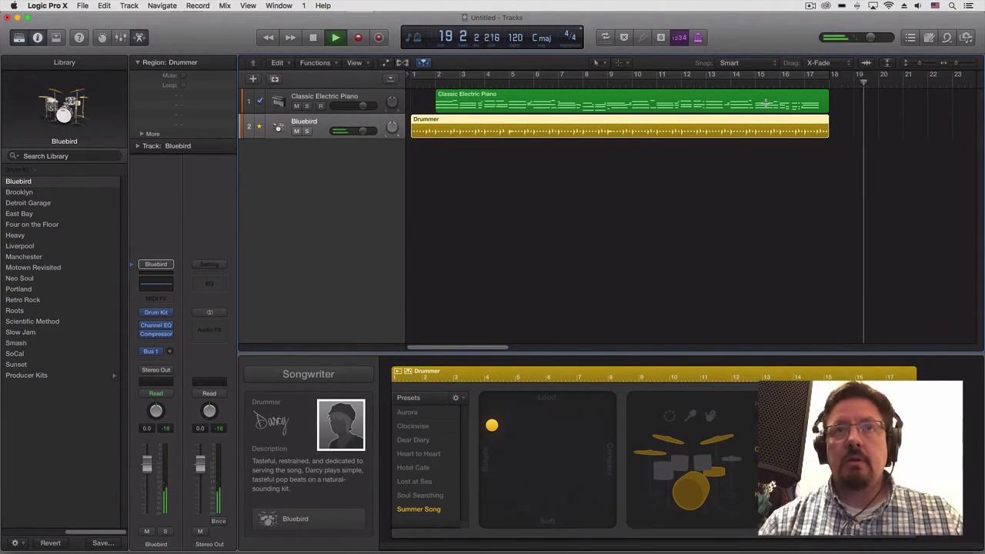
pyautogui.click(371, 94)
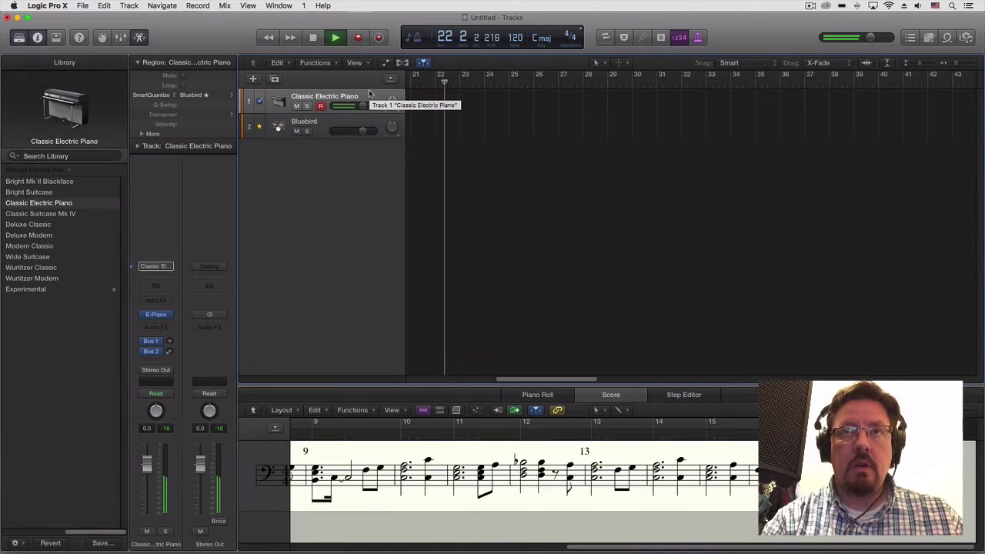
pyautogui.press('space')
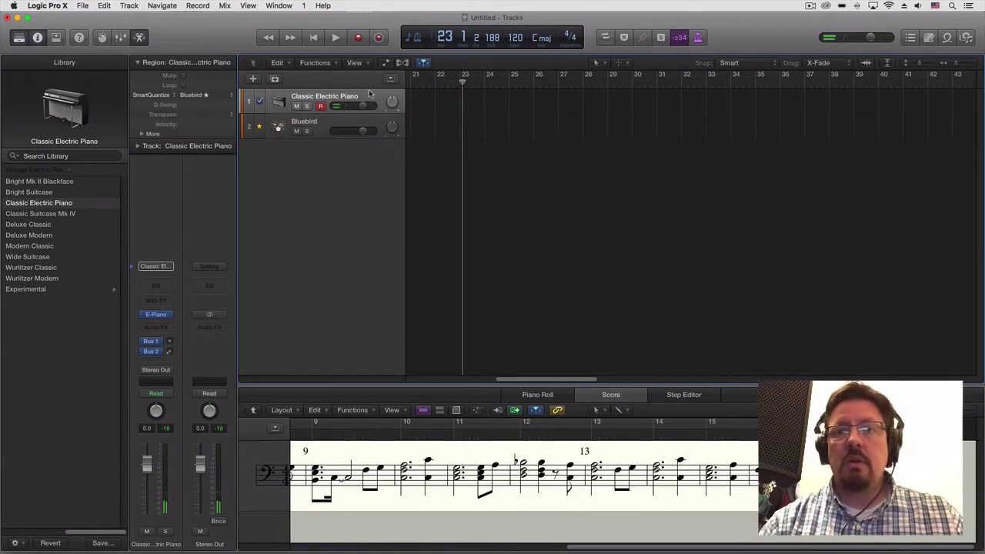
# Step: Capture the bar 18–23 piano performance as a new region and select both piano regions
pyautogui.moveTo(547, 384); pyautogui.dragTo(518, 379)
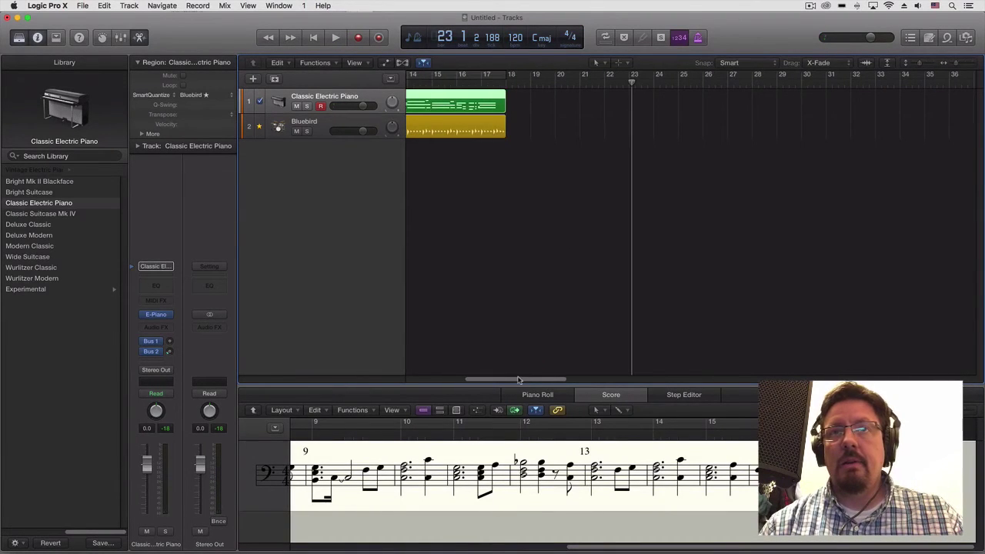
pyautogui.click(380, 39)
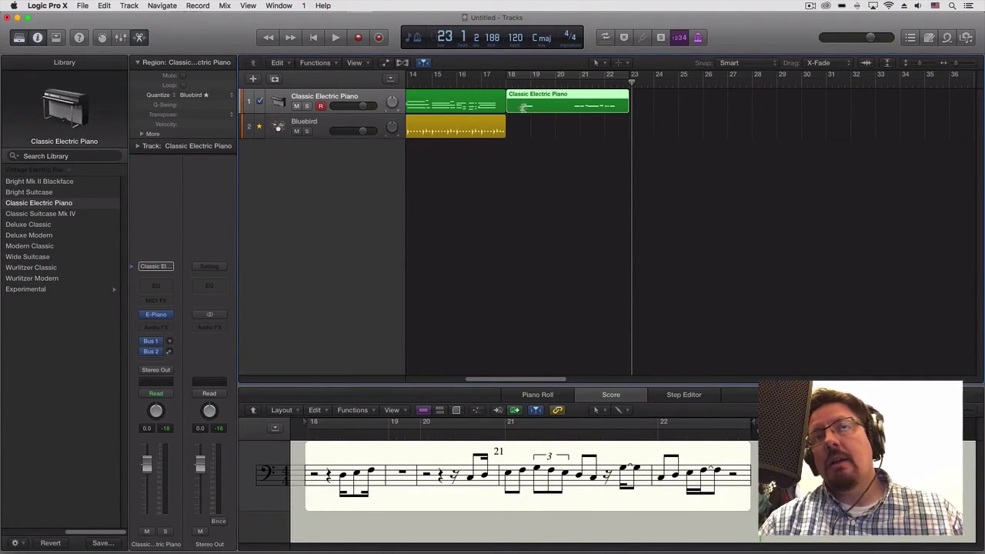
pyautogui.moveTo(516, 108)
pyautogui.mouseDown()
pyautogui.moveTo(546, 110)
pyautogui.moveTo(514, 107)
pyautogui.mouseUp()
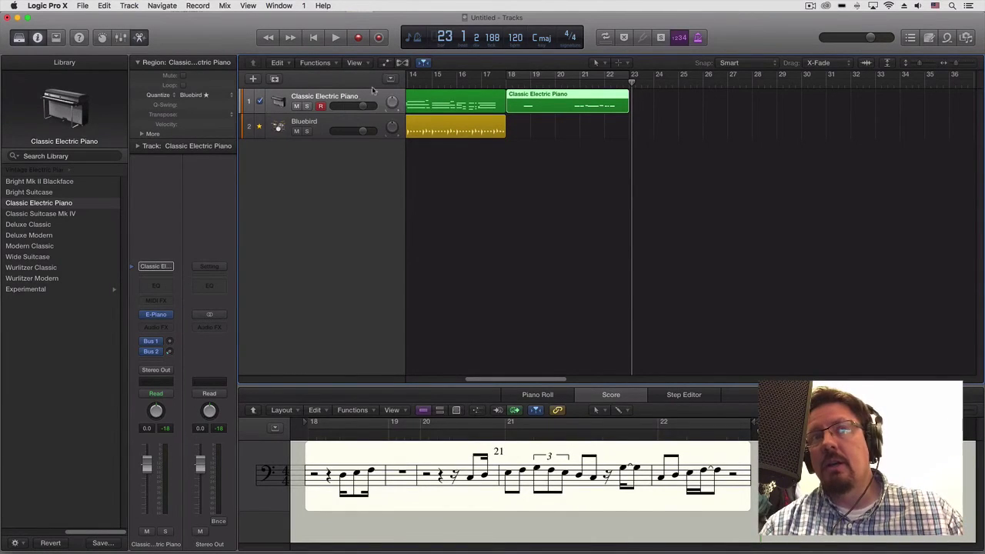
pyautogui.click(348, 98)
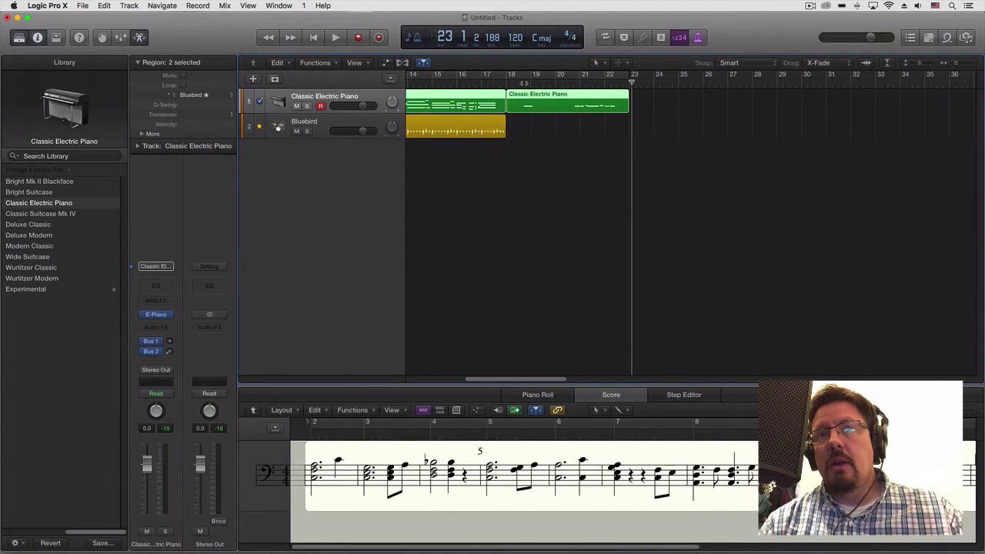
# Step: Select the Bluebird drummer track, play through to bar 25, then deselect the Drummer region
pyautogui.click(333, 127)
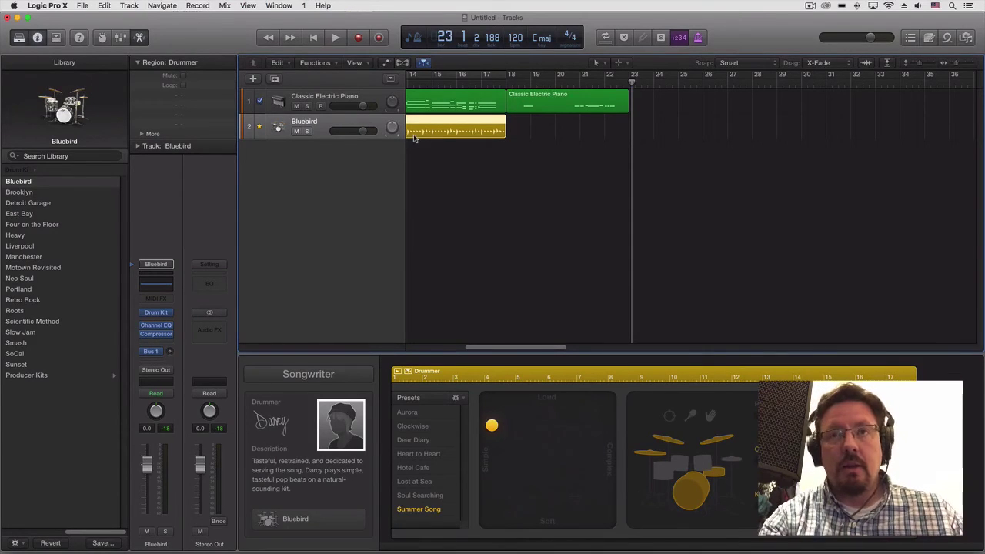
pyautogui.press('space')
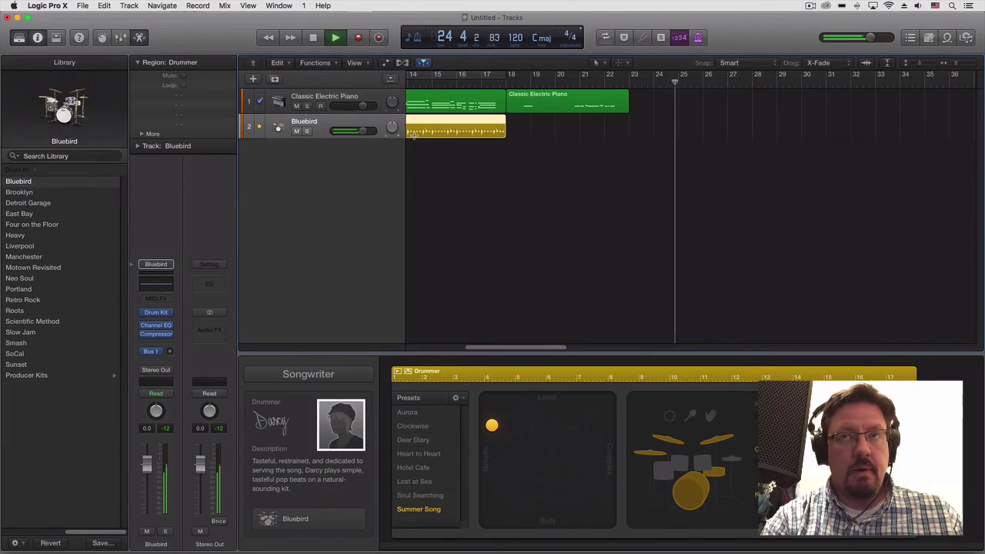
pyautogui.press('space')
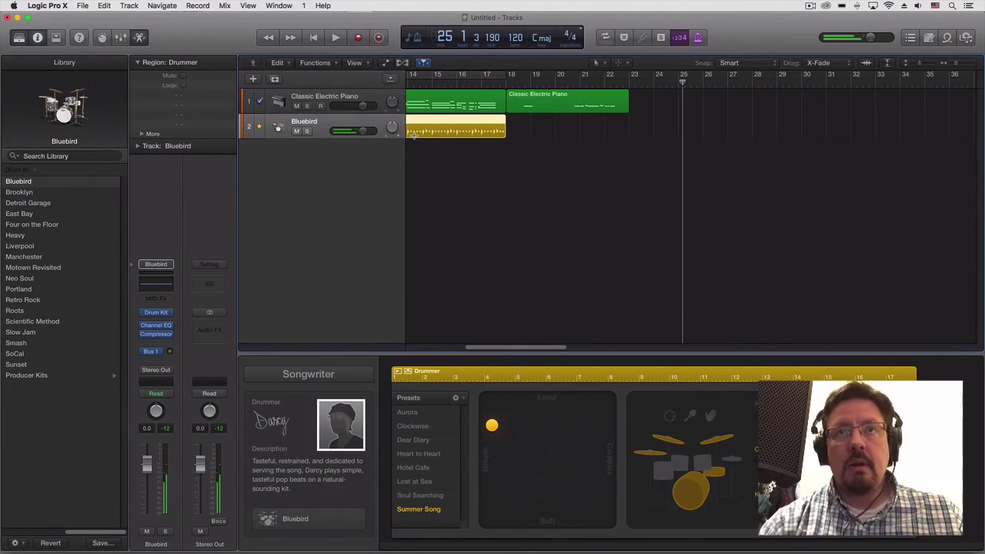
pyautogui.click(378, 38)
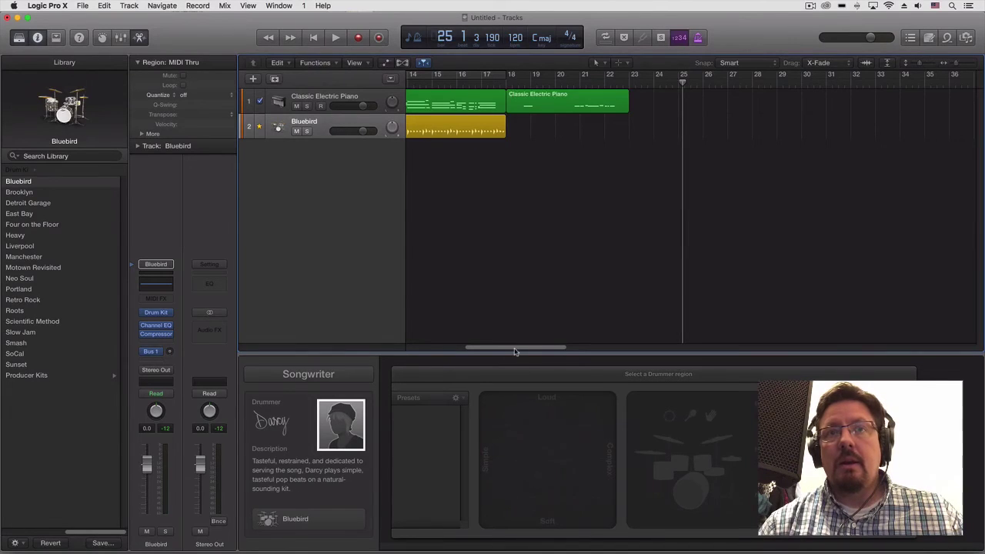
# Step: Select the piano track and play a short unrecorded take around bar 25
pyautogui.moveTo(513, 349)
pyautogui.mouseDown()
pyautogui.moveTo(437, 355)
pyautogui.moveTo(510, 358)
pyautogui.mouseUp()
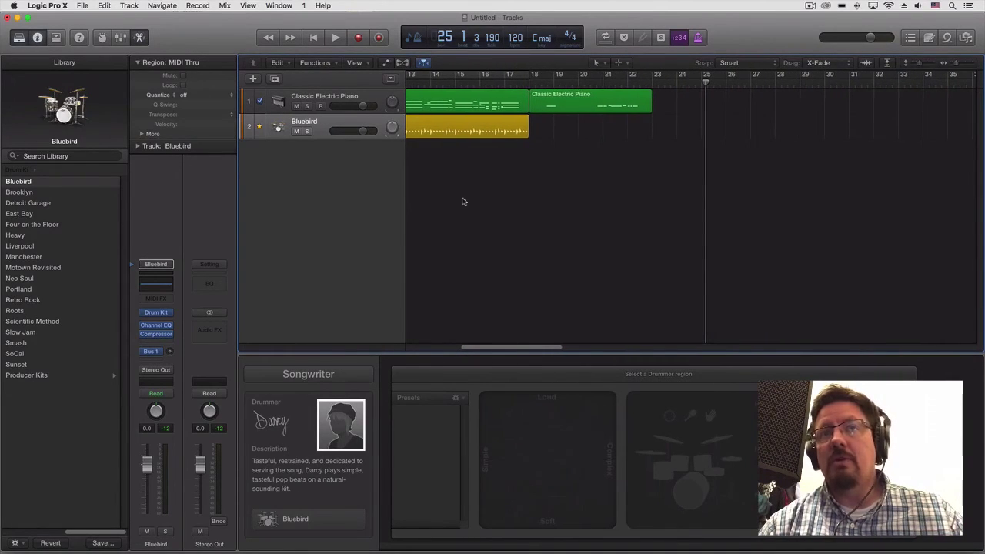
pyautogui.click(347, 98)
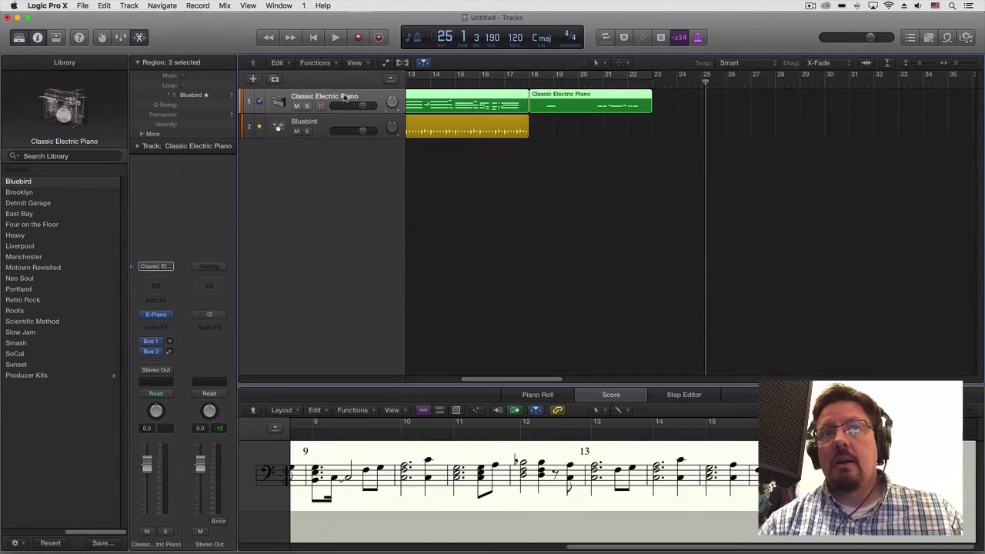
pyautogui.click(379, 37)
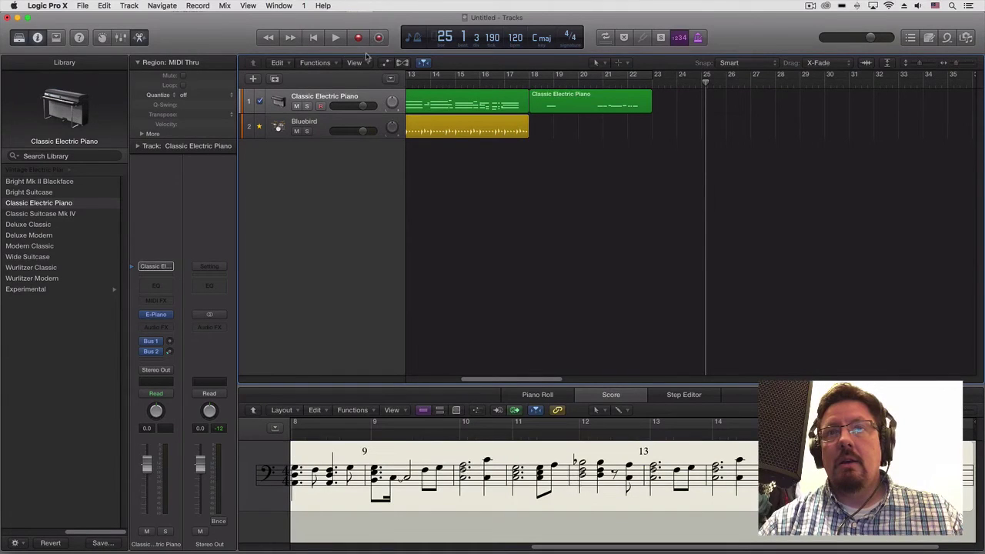
pyautogui.press('space')
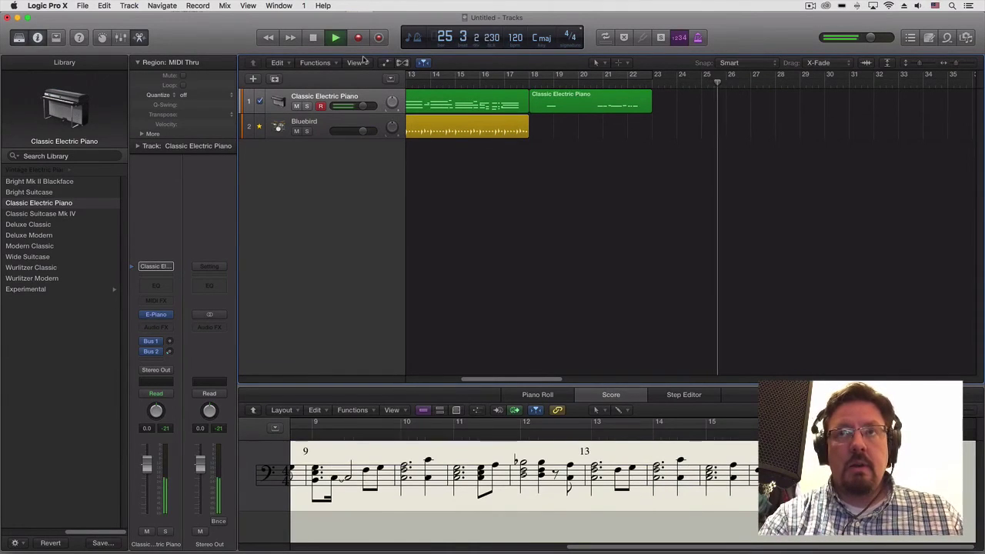
pyautogui.press('space')
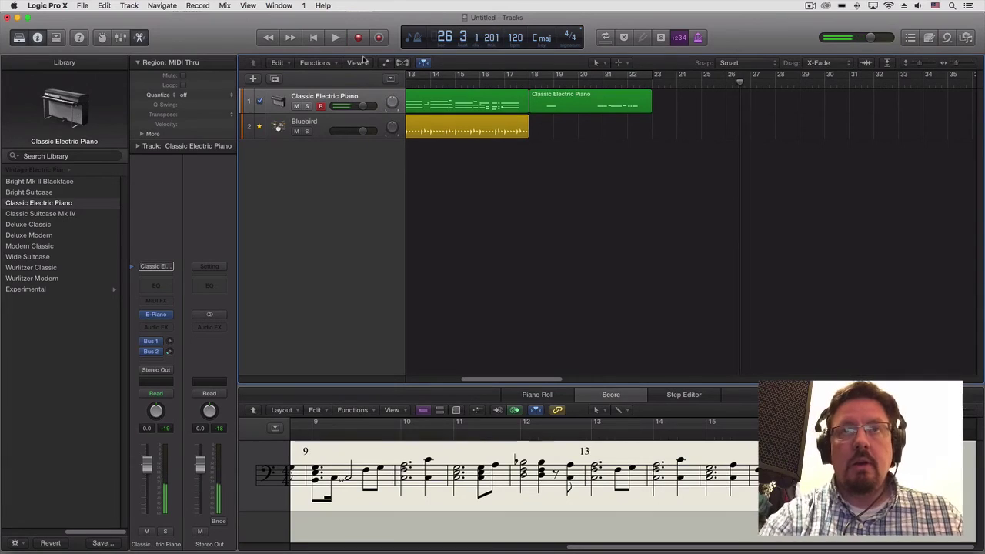
# Step: Capture the bar 25 take, then delete the captured piano regions at bars 18 and 25
pyautogui.click(380, 38)
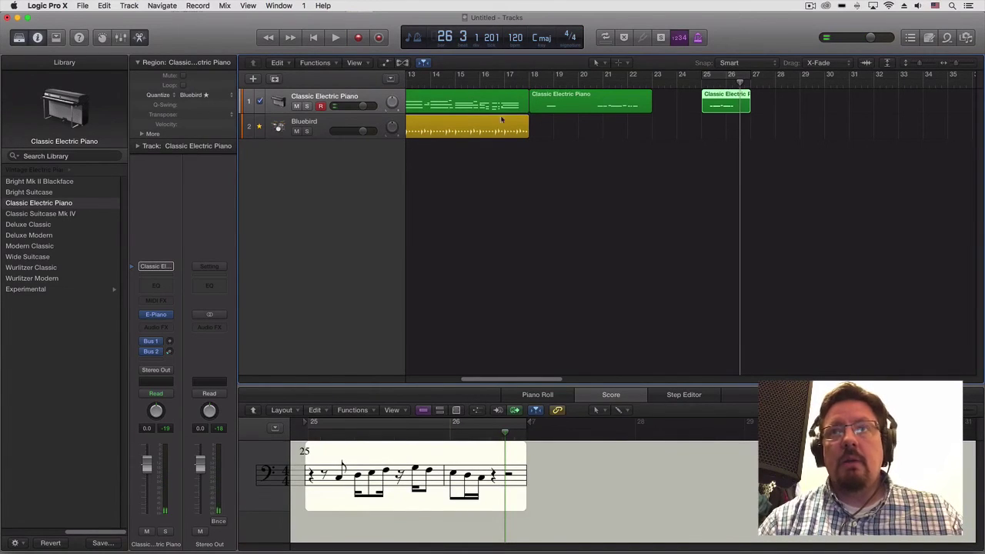
pyautogui.moveTo(763, 101); pyautogui.dragTo(602, 102)
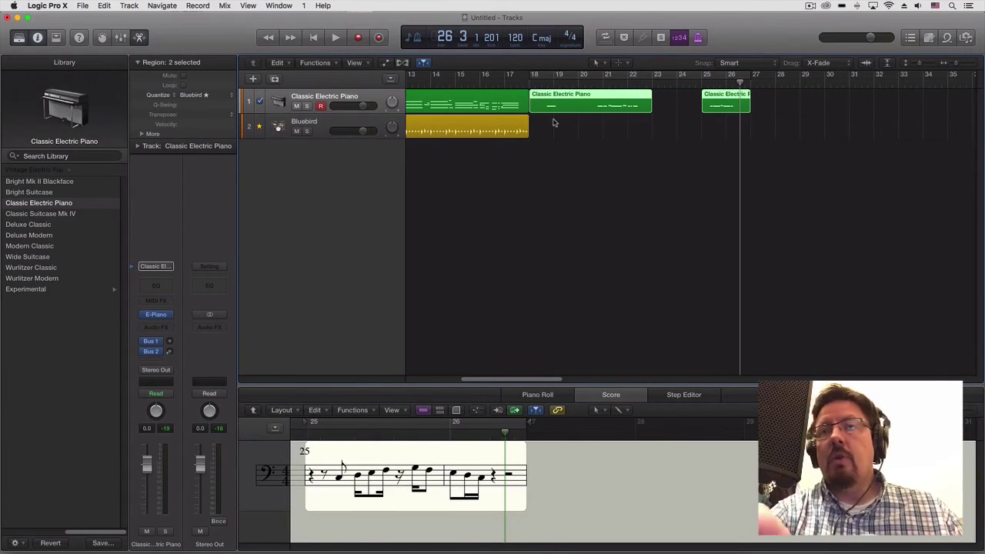
pyautogui.press('Delete')
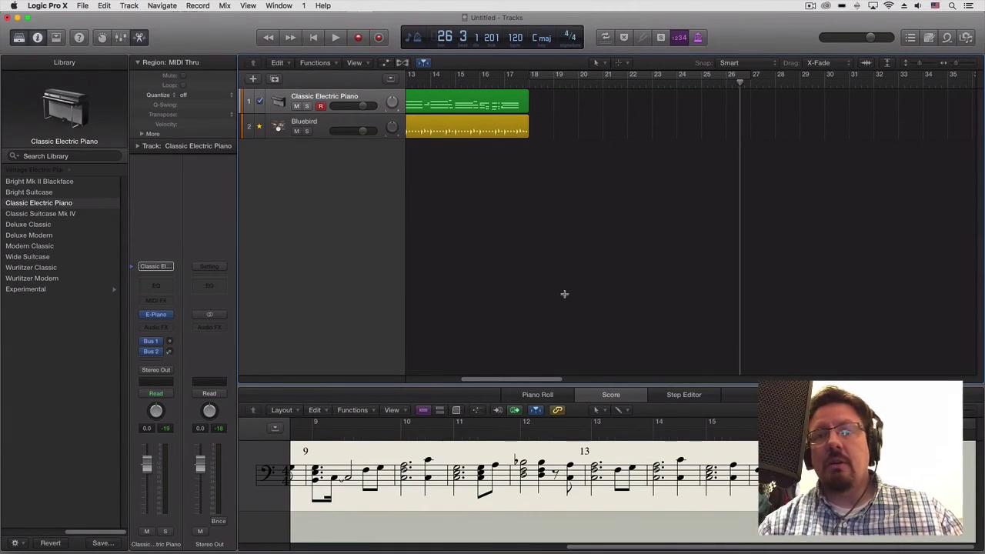
# Step: Play from bar 26, stop near bar 28, then scroll back to bar 1 showing the piano and Drummer regions
pyautogui.moveTo(521, 380); pyautogui.dragTo(432, 388)
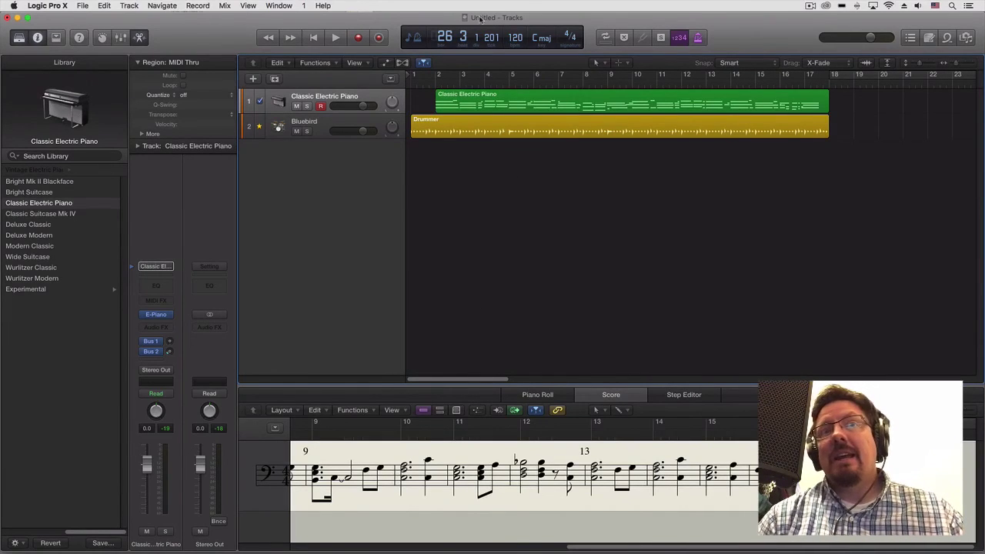
pyautogui.click(338, 38)
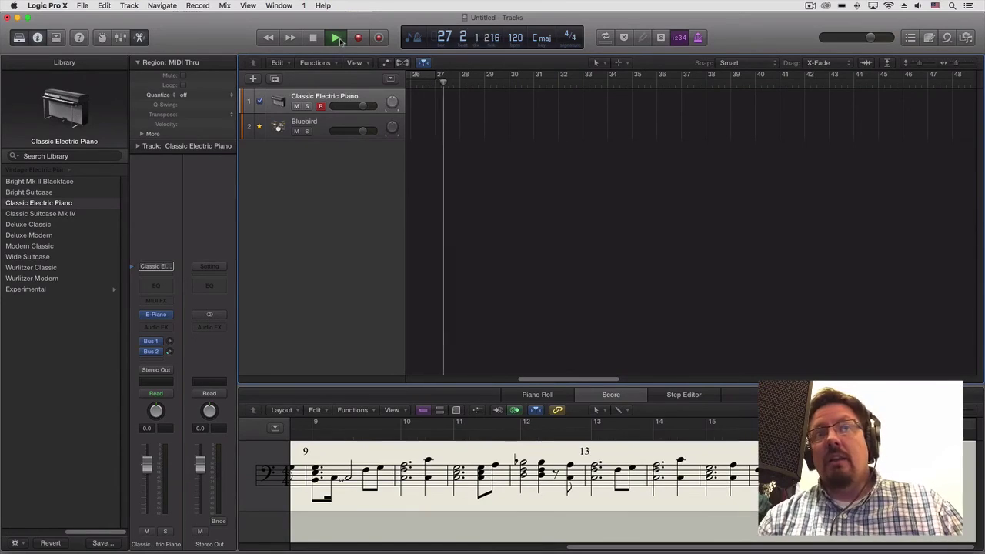
pyautogui.click(328, 40)
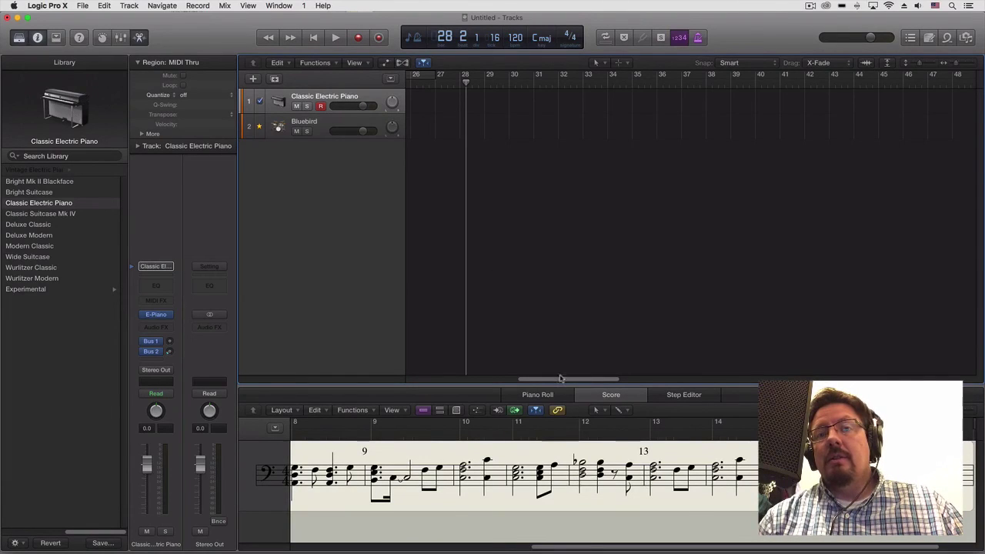
pyautogui.moveTo(562, 379); pyautogui.dragTo(449, 381)
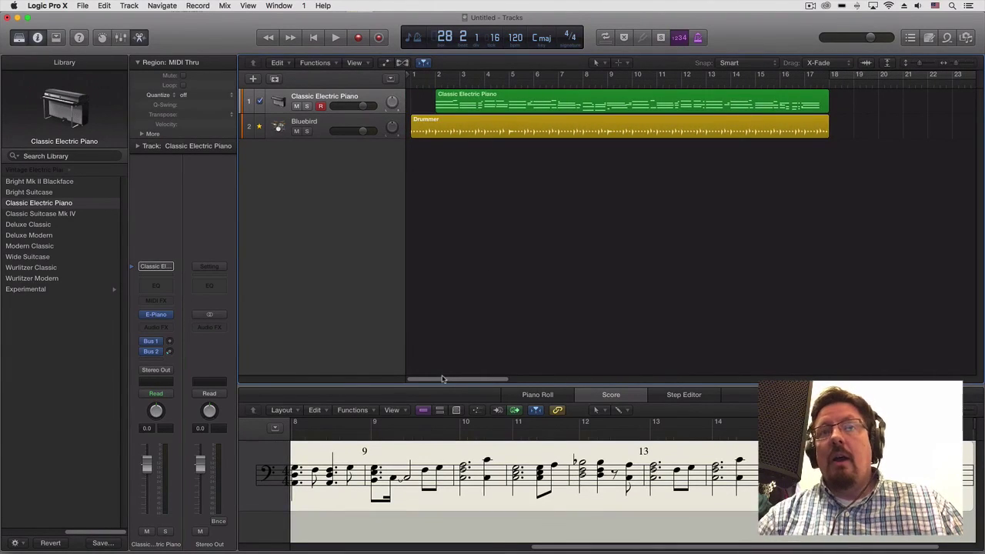